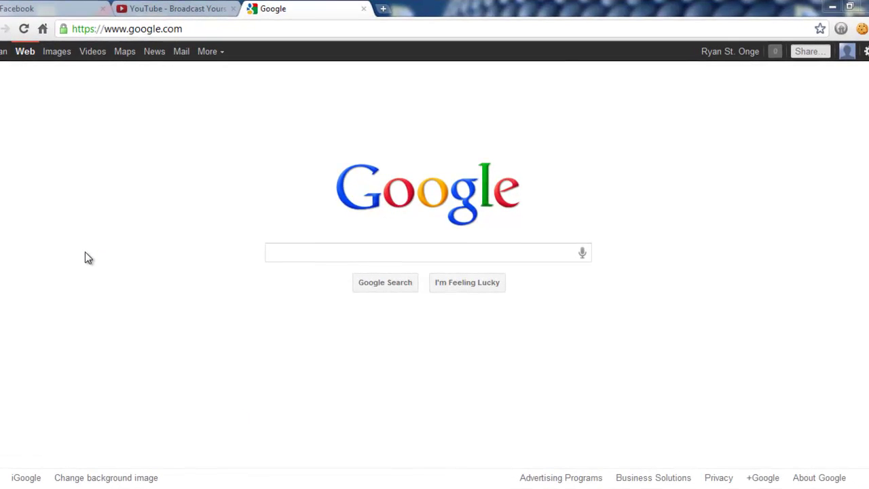
Launch Edit Cookies for google.com from the page's context menu
right_click(85, 252)
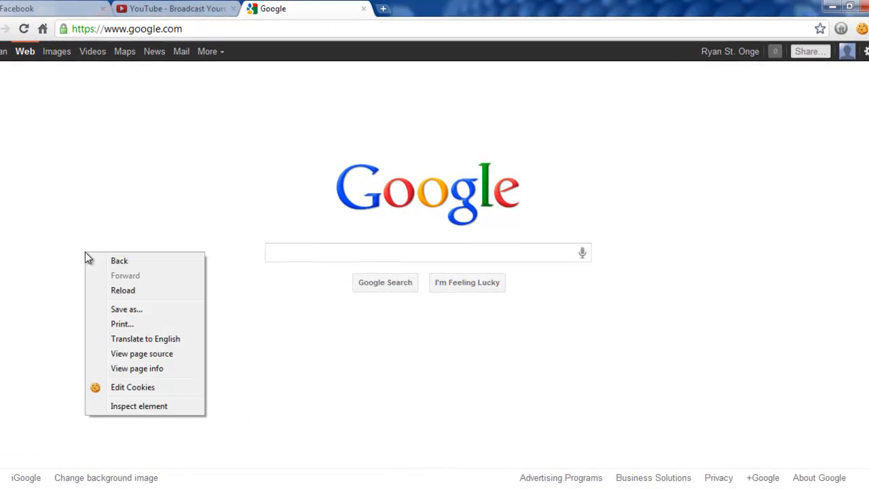
left_click(133, 387)
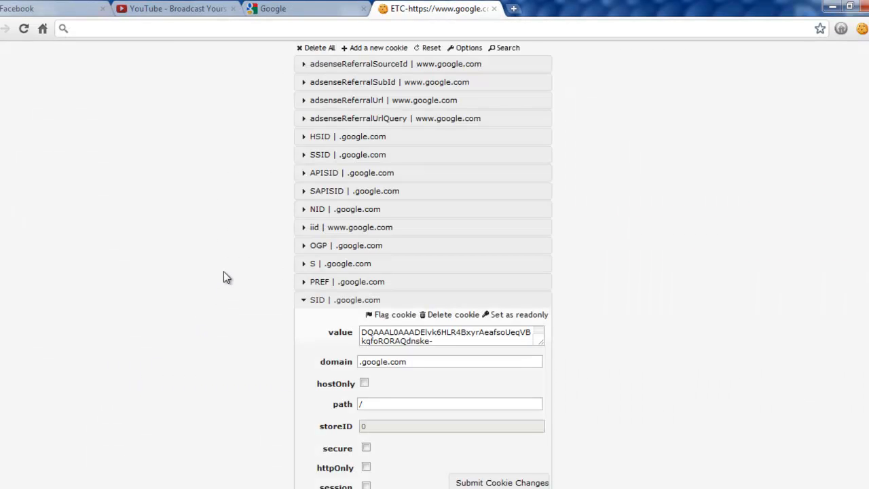
Expand the PREF cookie, clear its old value and paste the new value
left_click(347, 285)
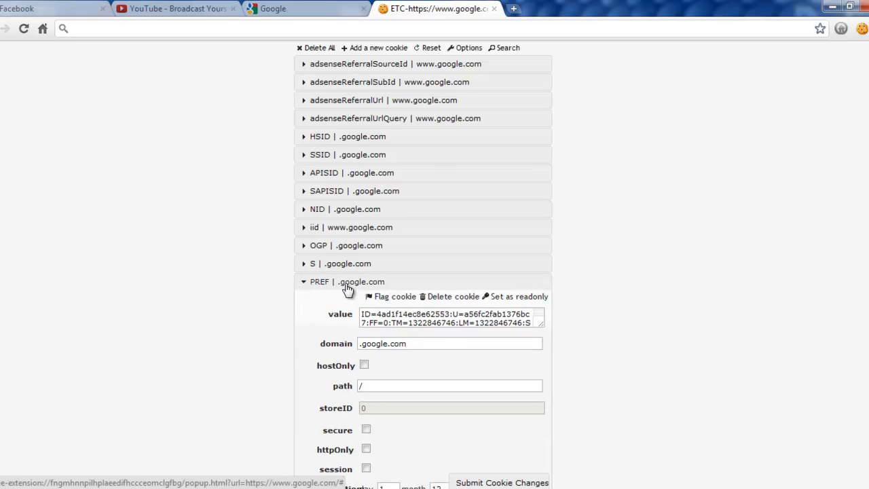
left_click_drag(362, 314, 518, 363)
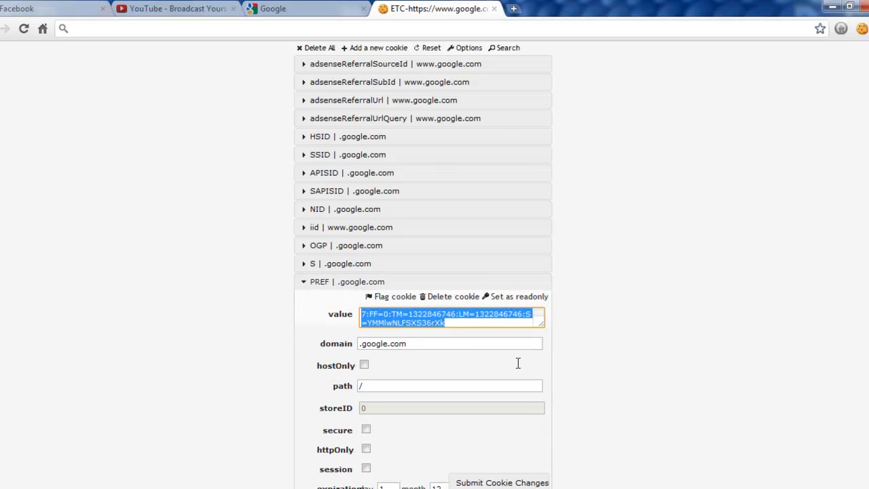
key("BackSpace")
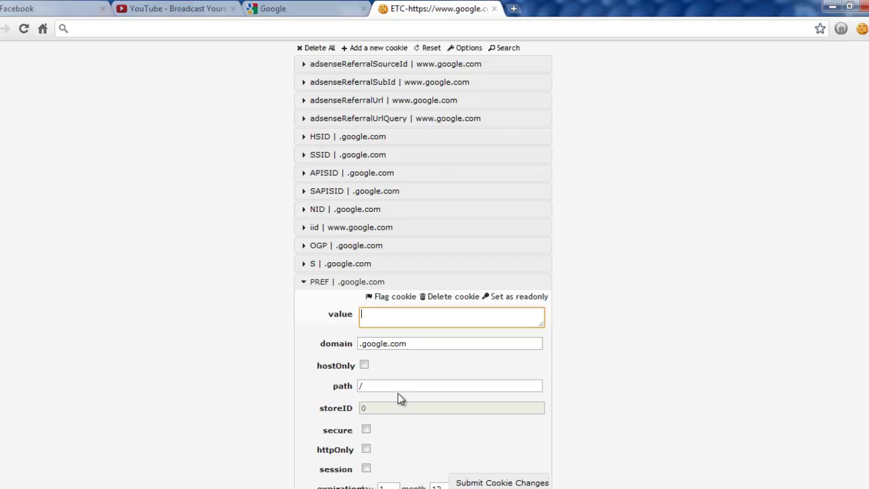
right_click(386, 321)
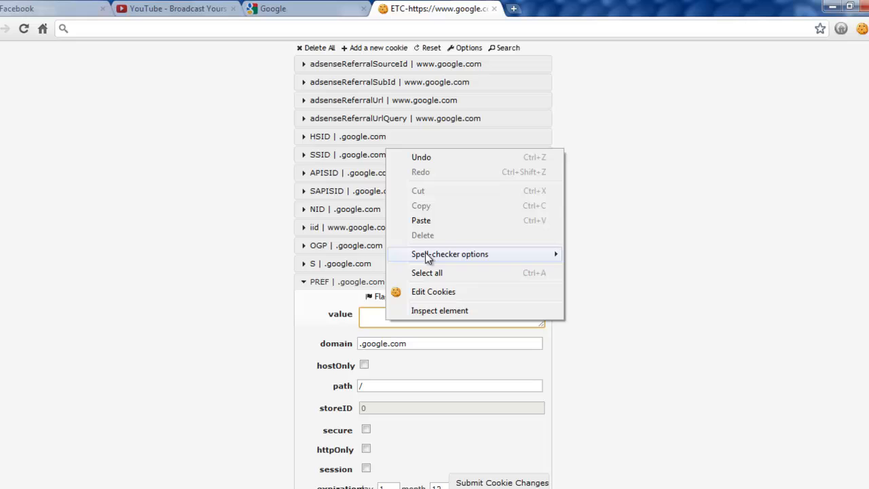
left_click(424, 228)
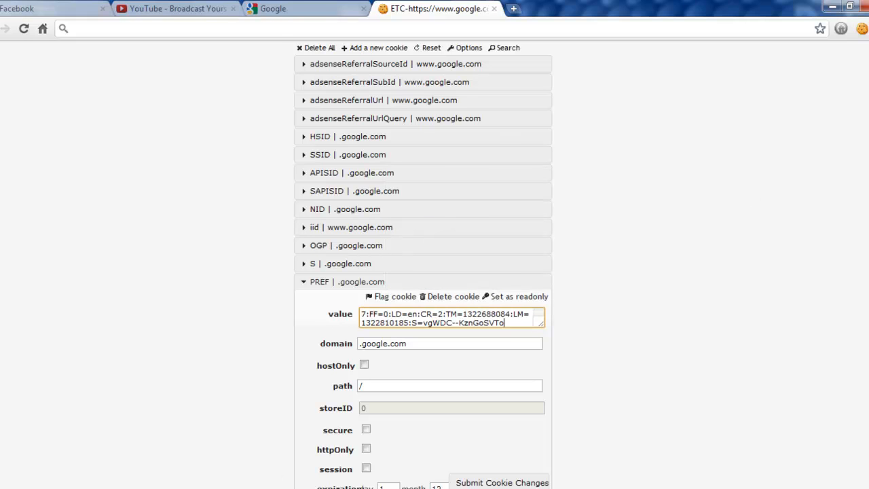
scroll(672, 441, "down", 2)
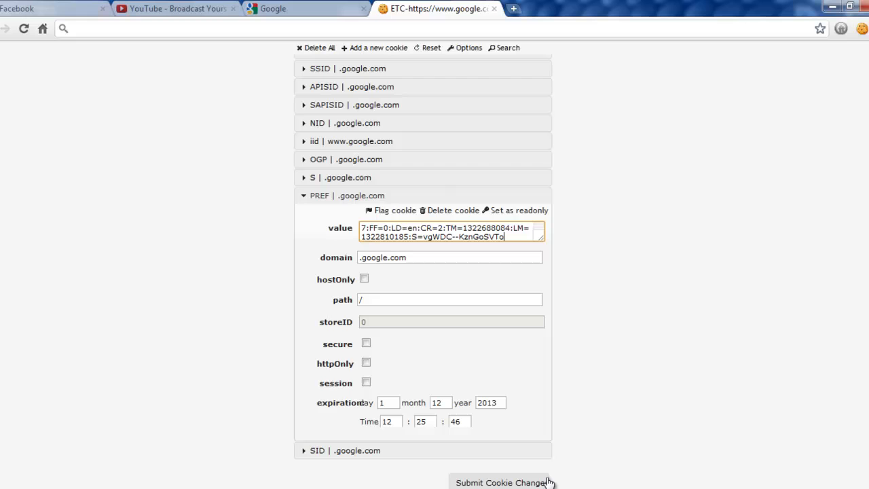
Submit the cookie changes and reload the Google homepage so the new PREF applies
left_click(543, 484)
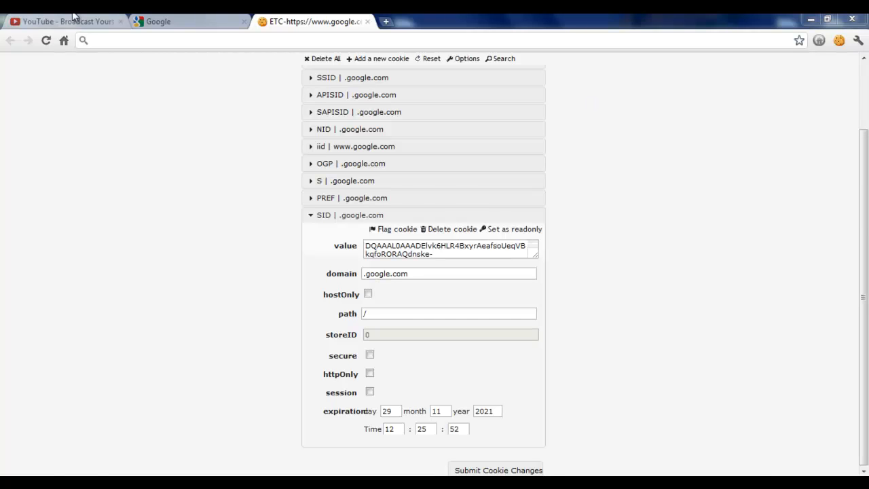
left_click(151, 21)
left_click(45, 41)
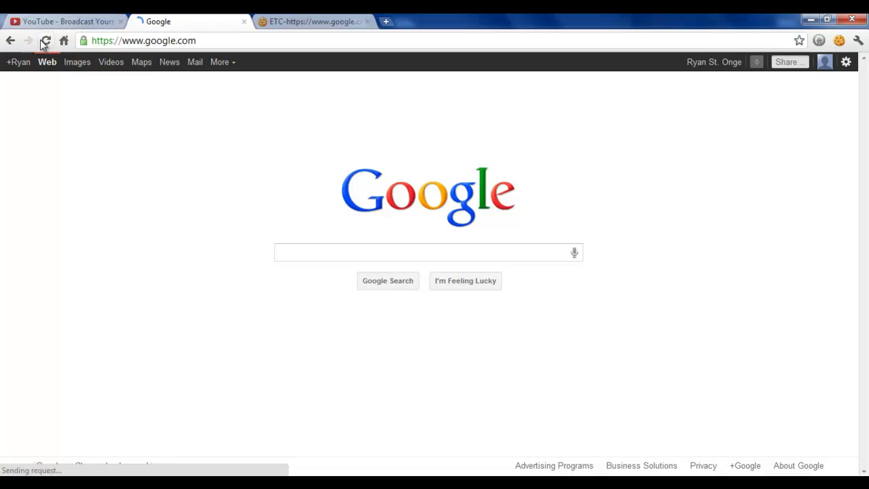